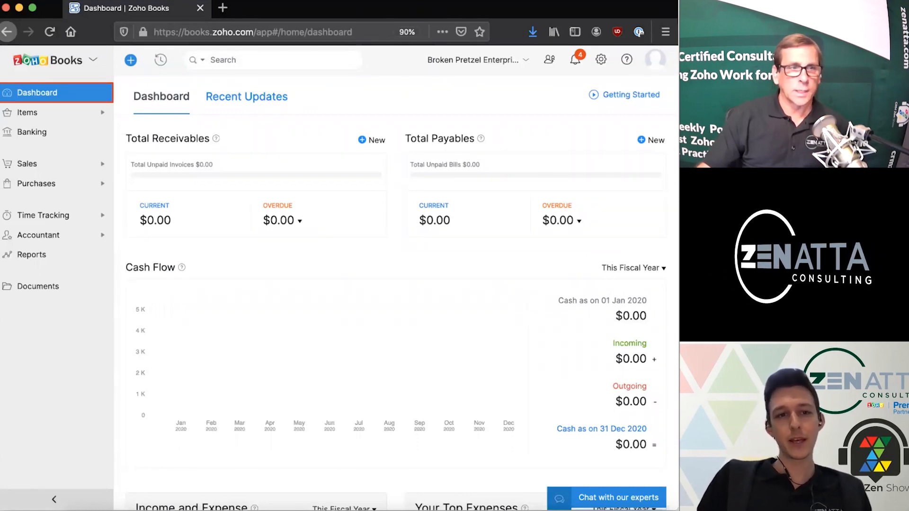
click(27, 113)
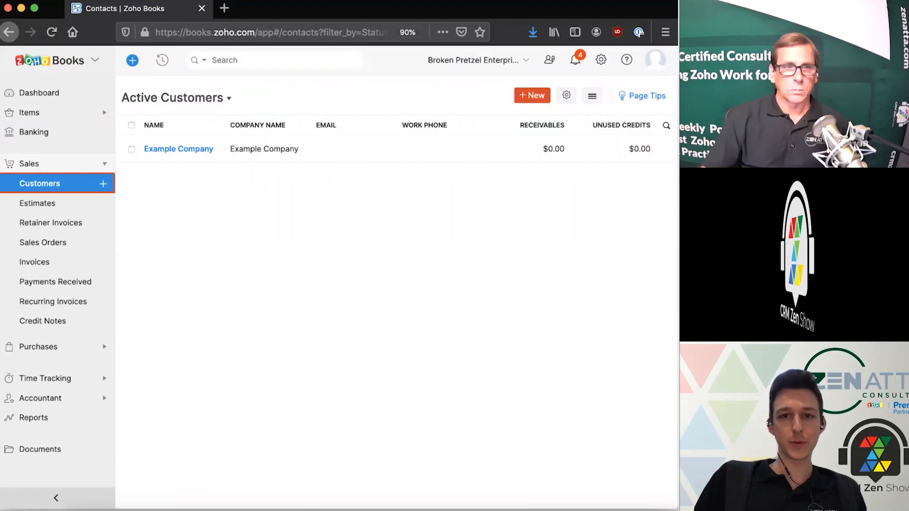
key(Right)
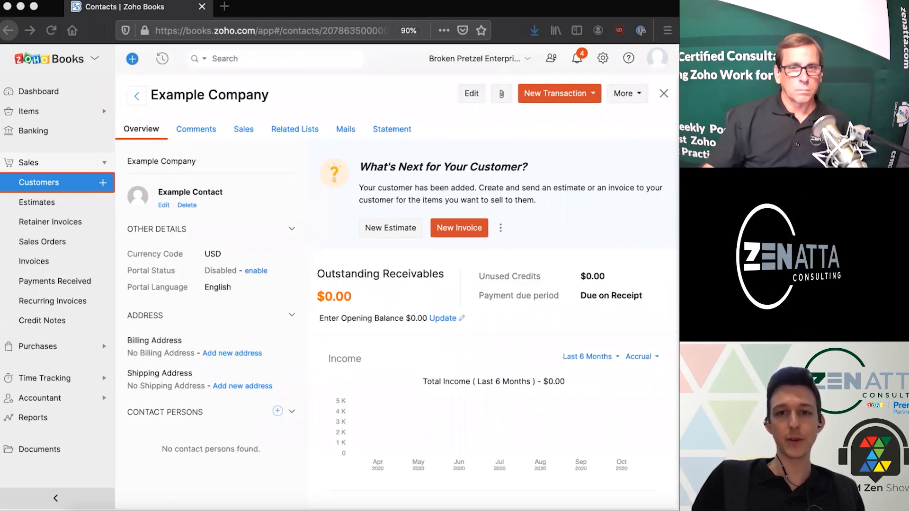
click(37, 202)
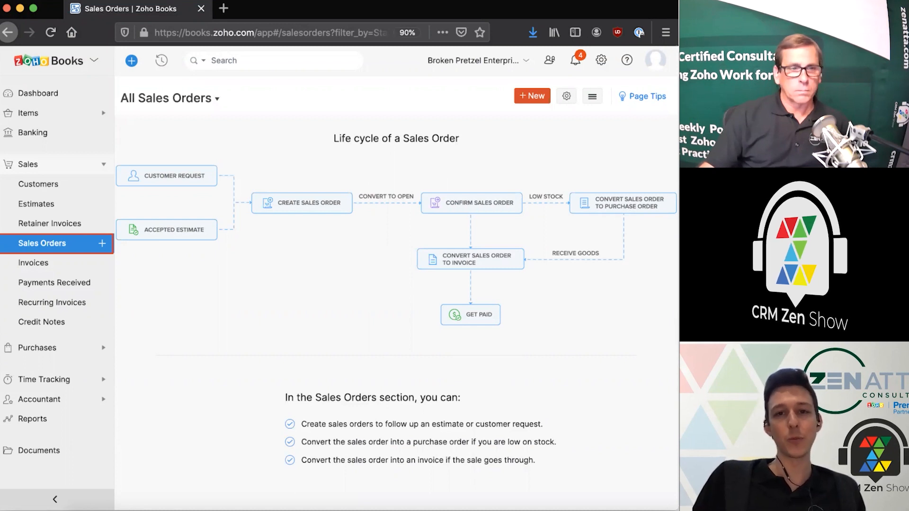
key(Right)
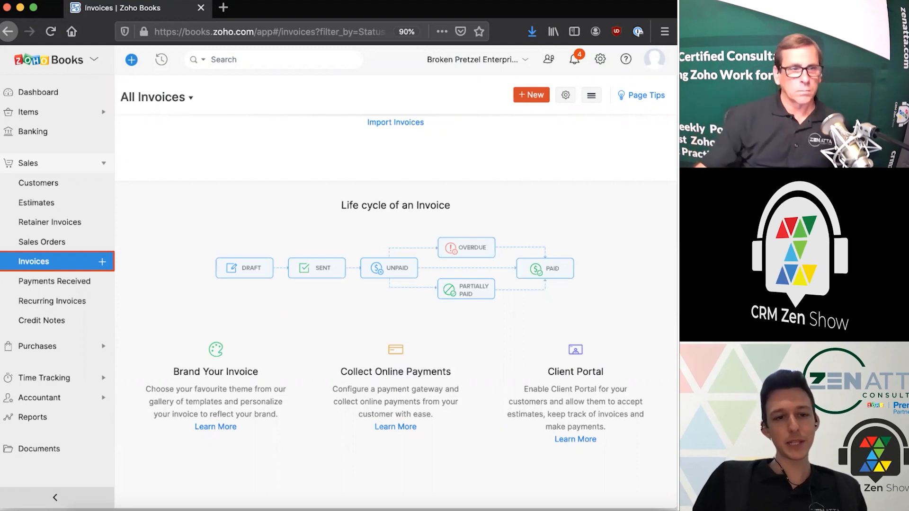
key(Right)
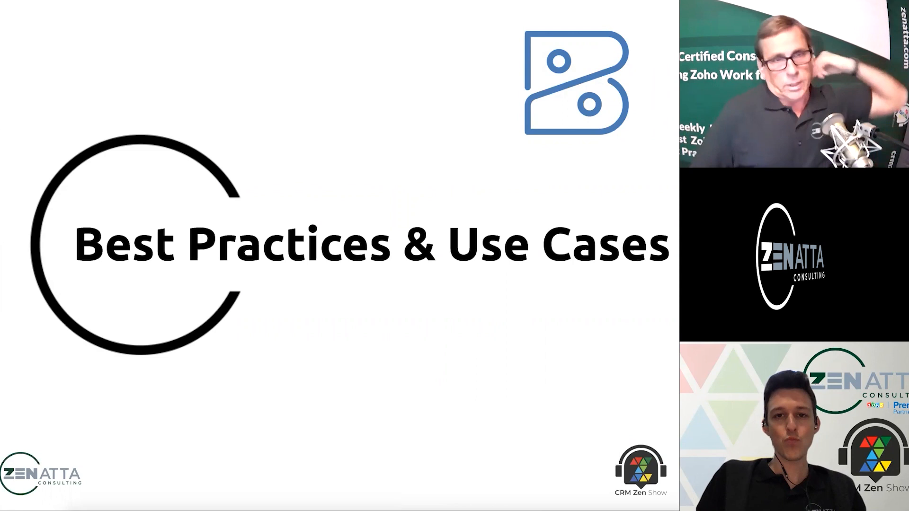
key(Right)
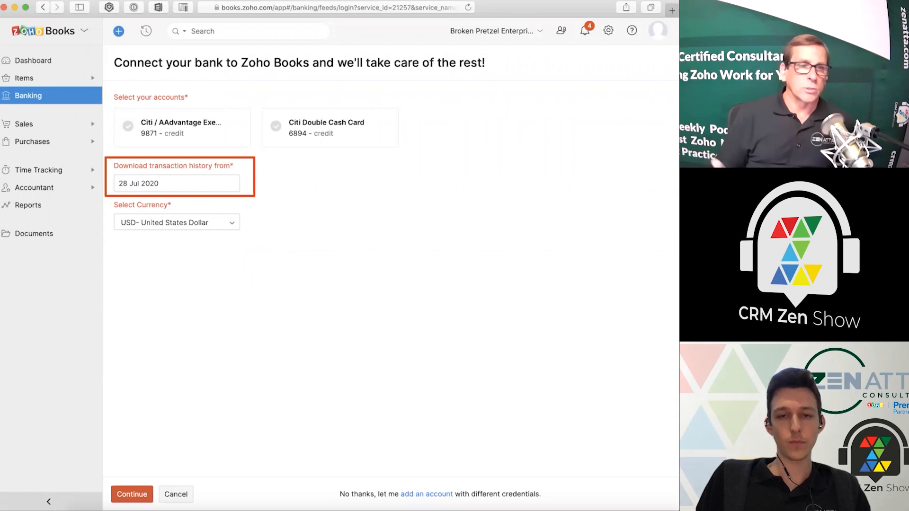
key(Right)
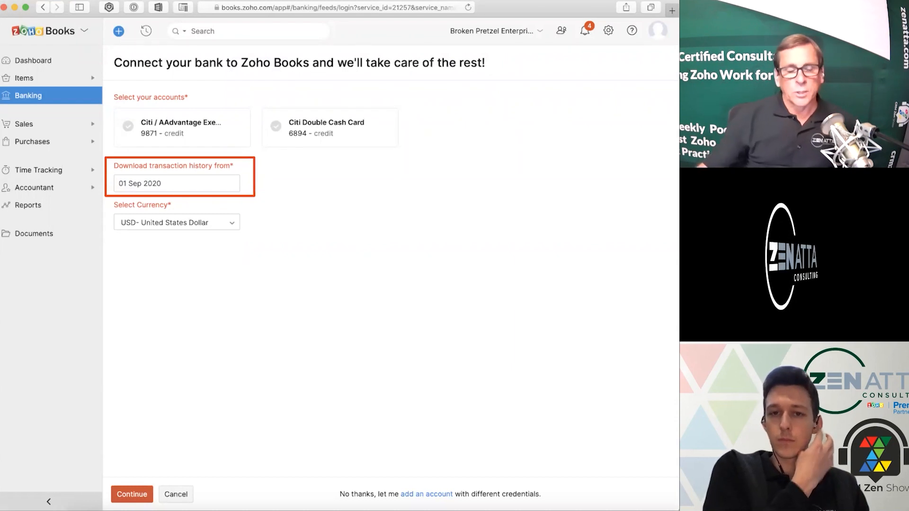
key(Right)
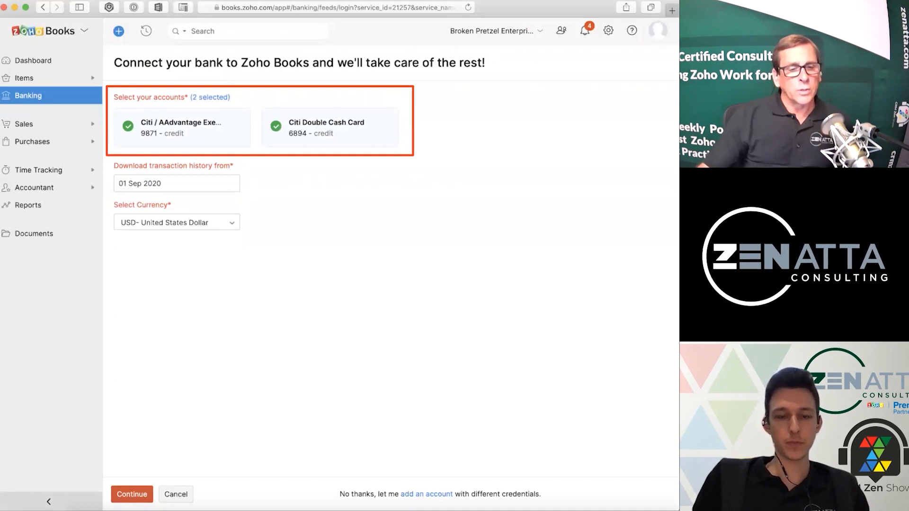
key(Right)
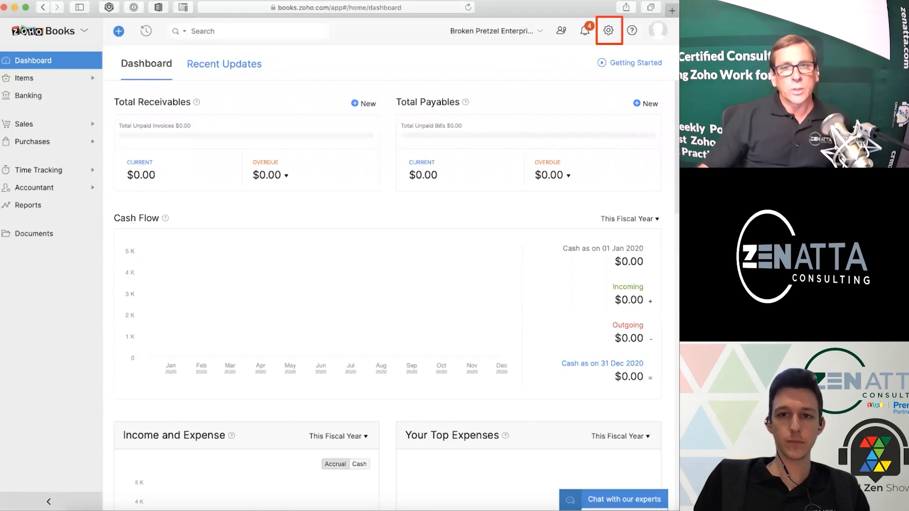
key(Right)
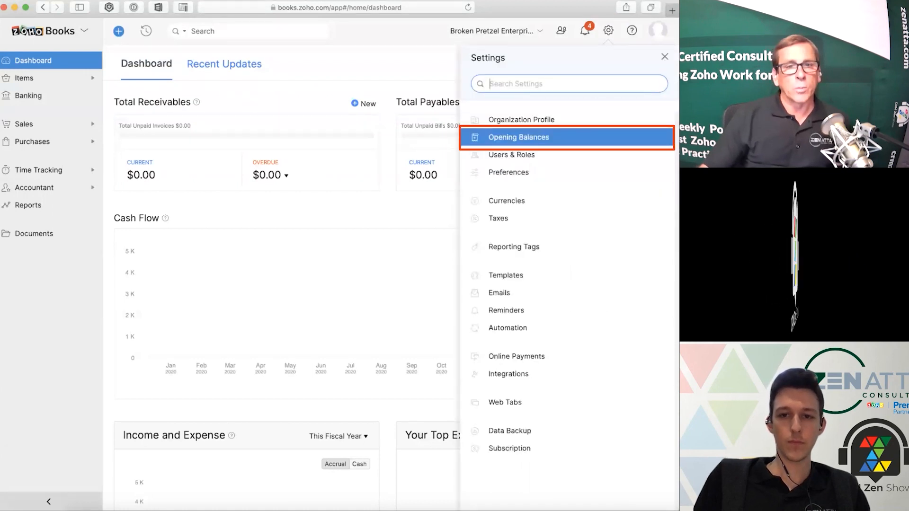
key(Right)
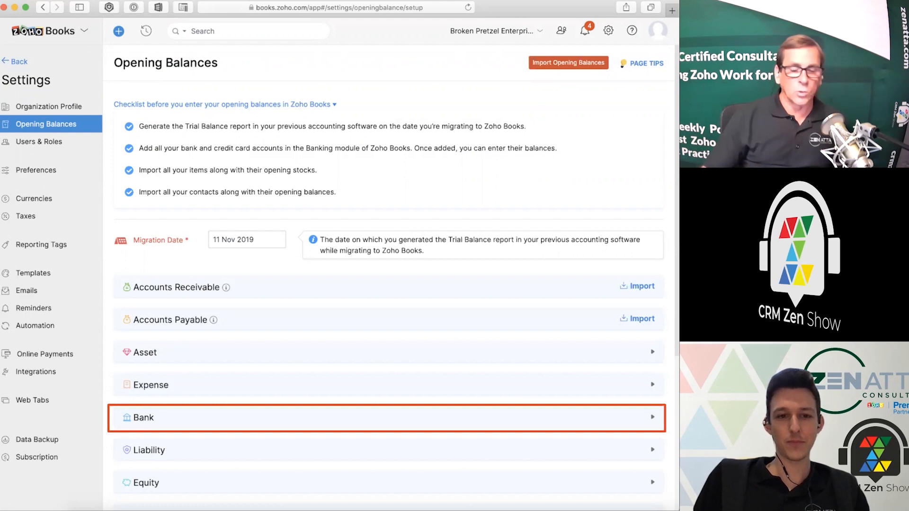
key(Right)
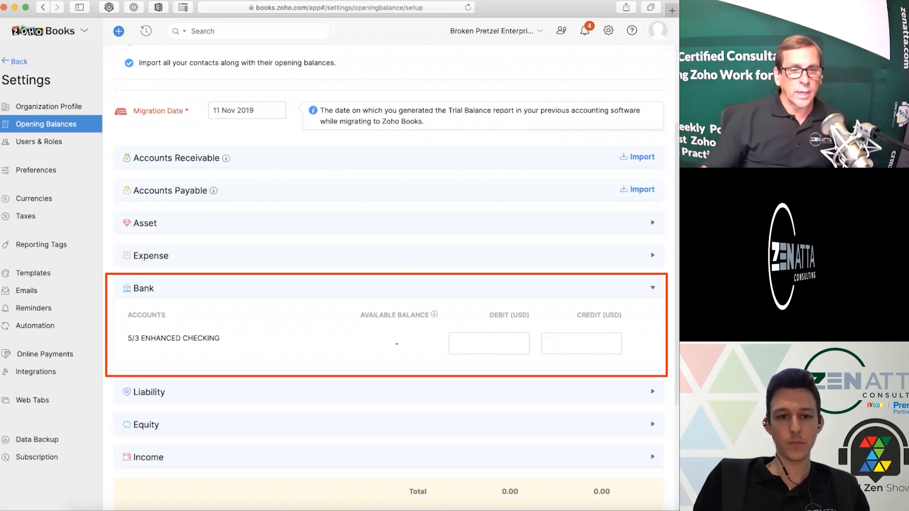
key(Right)
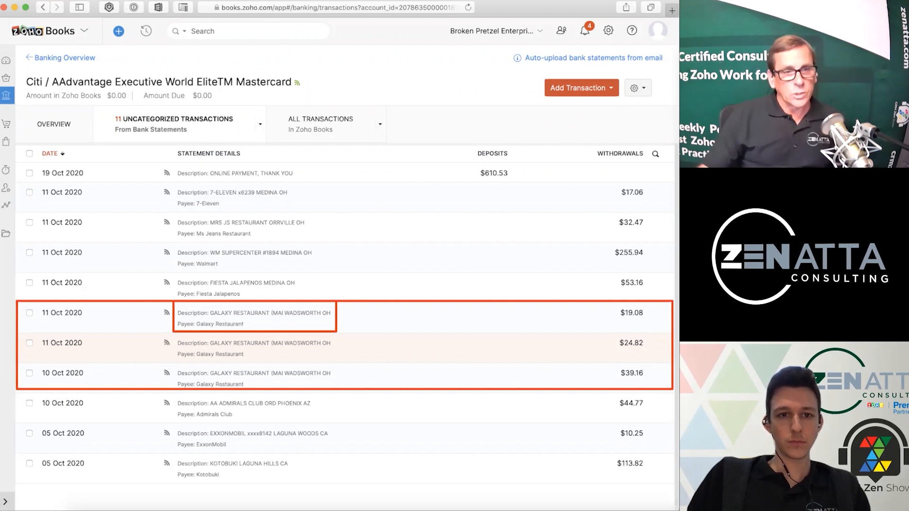
key(Right)
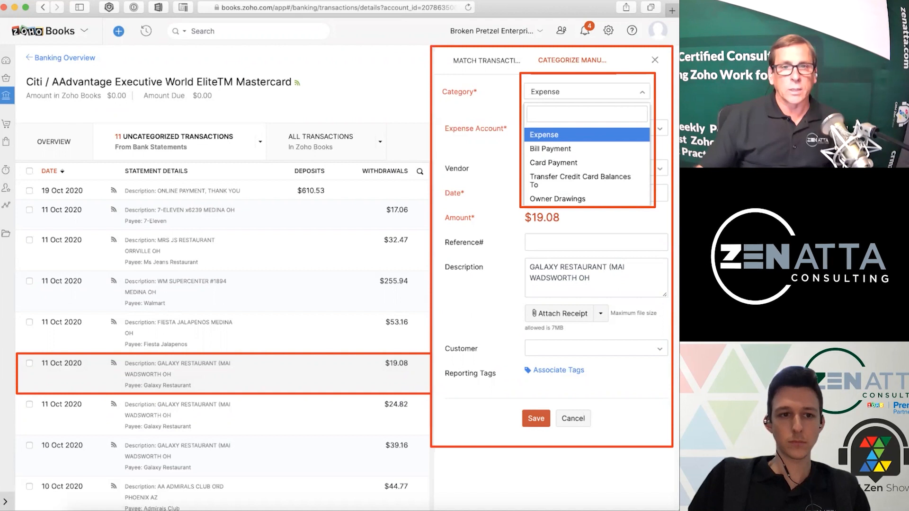
key(Right)
key(Right)
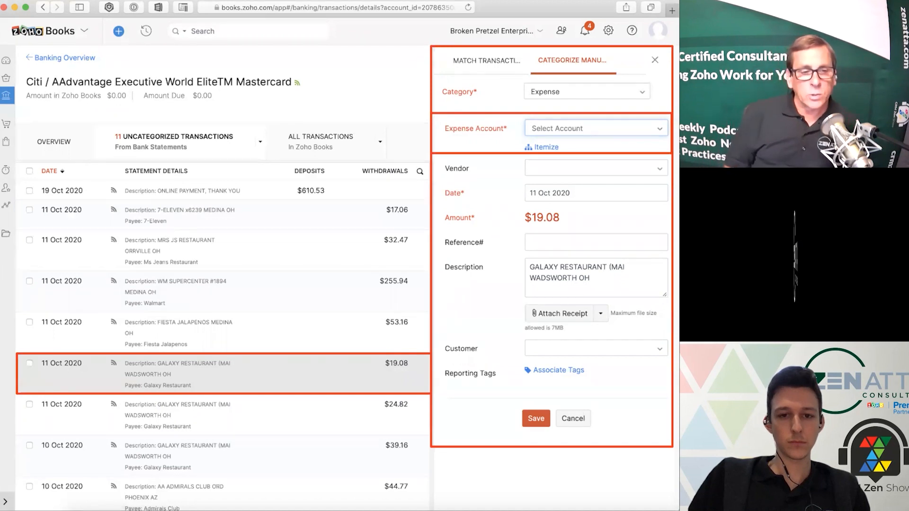
key(Right)
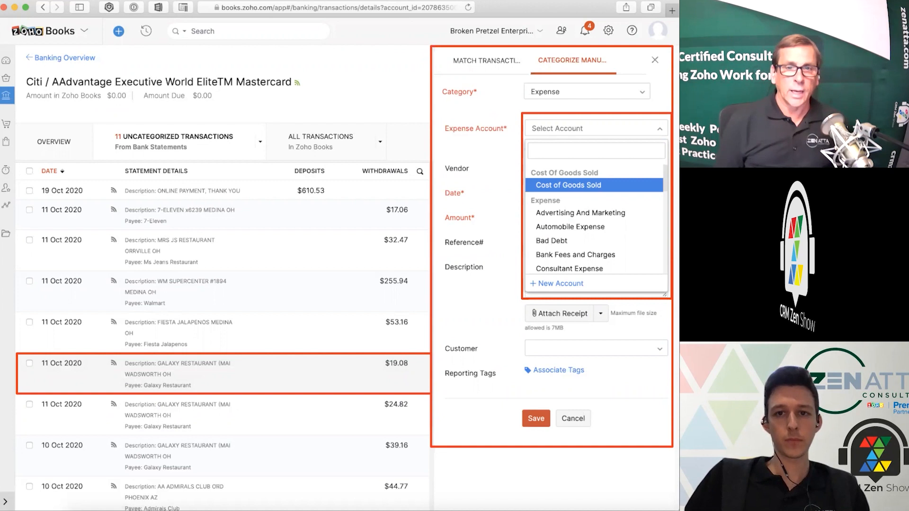
text(meal)
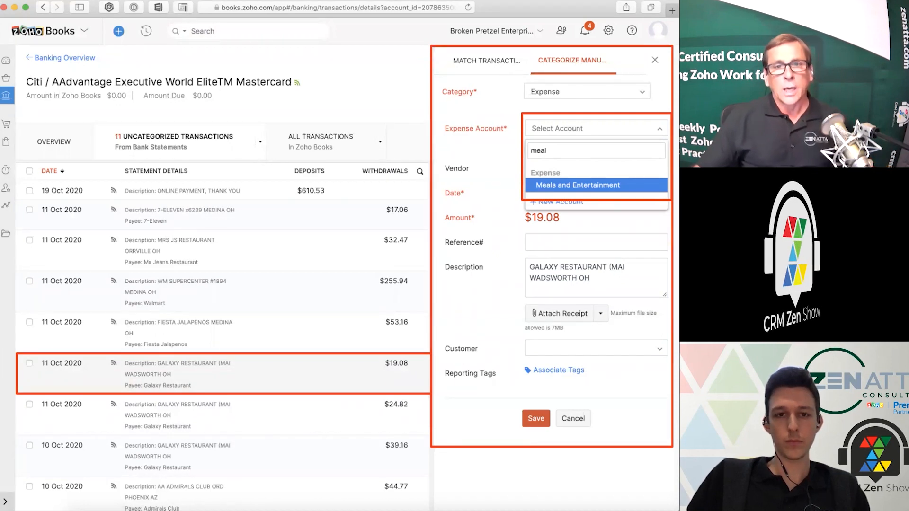
key(BackSpace)
key(BackSpace)
key(BackSpace)
key(BackSpace)
text(Lunch)
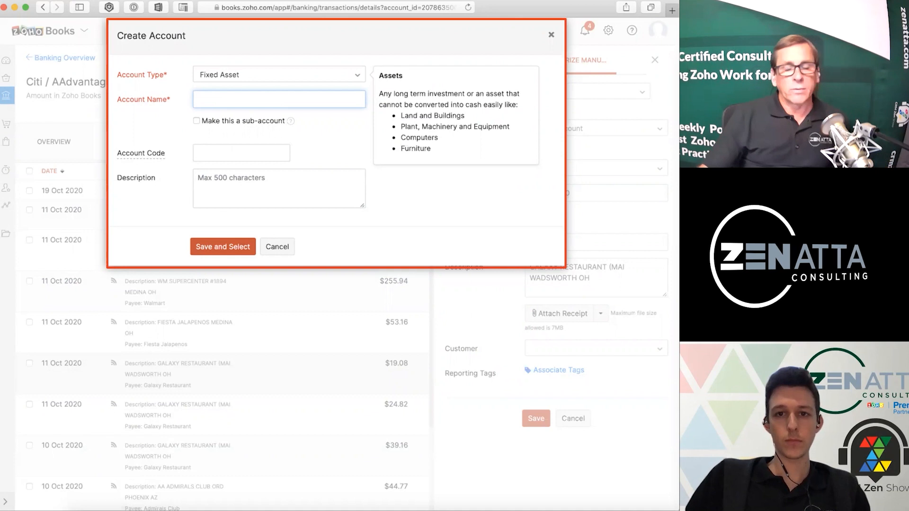
key(Right)
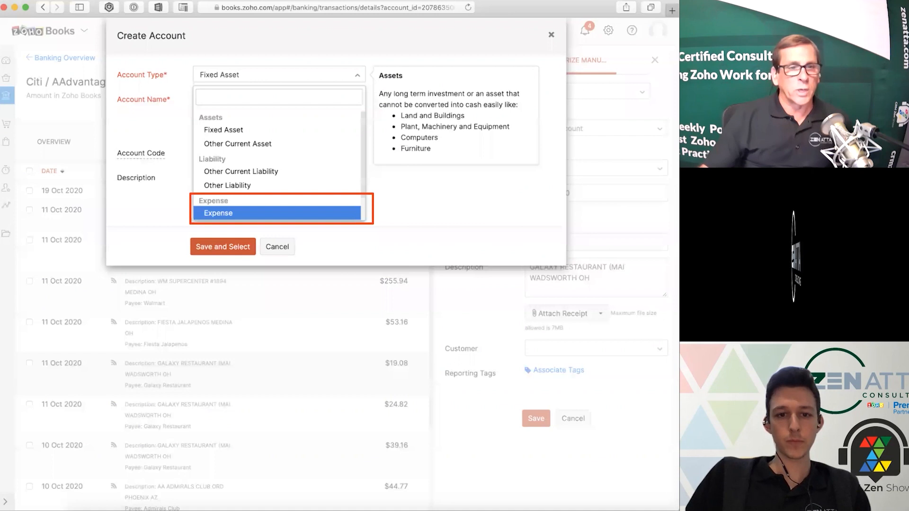
key(Right)
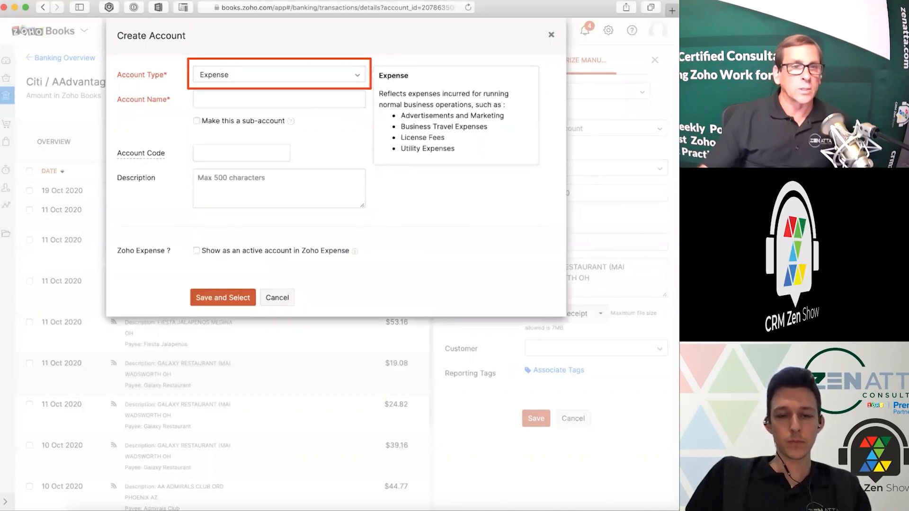
key(Right)
key(Right)
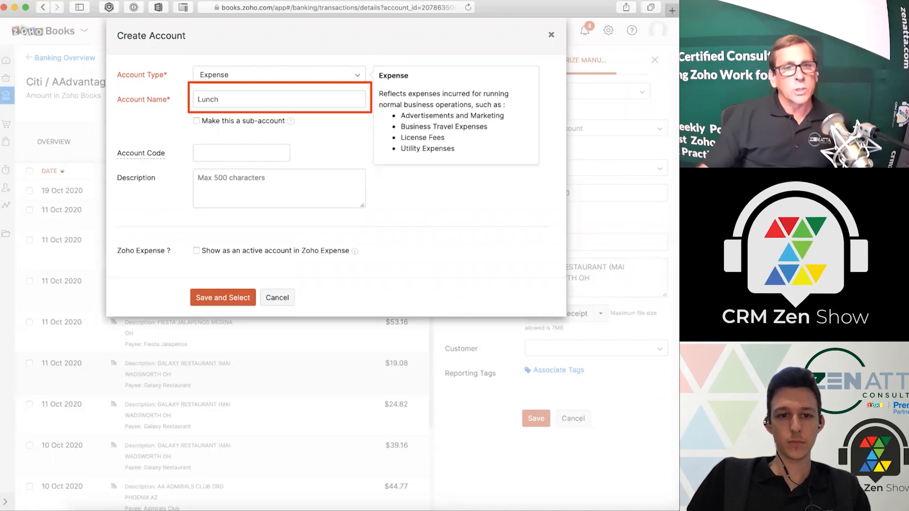
key(Right)
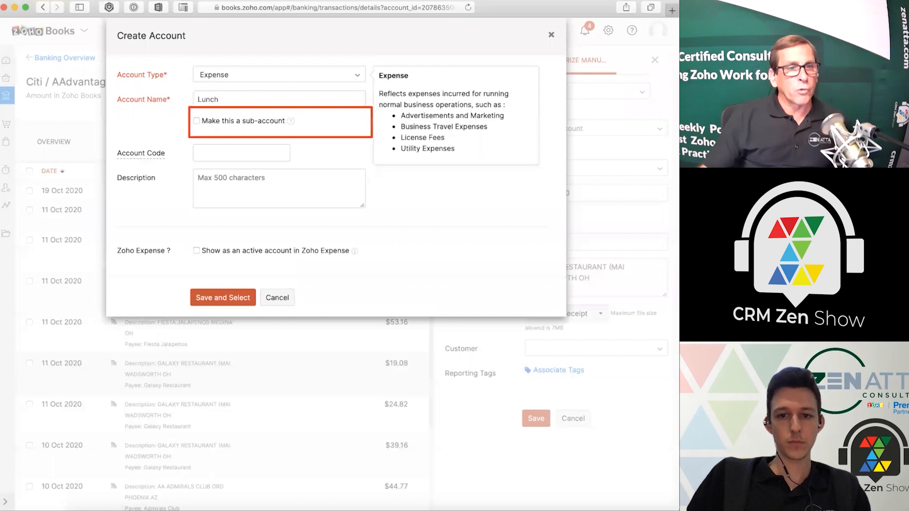
key(Right)
key(Right)
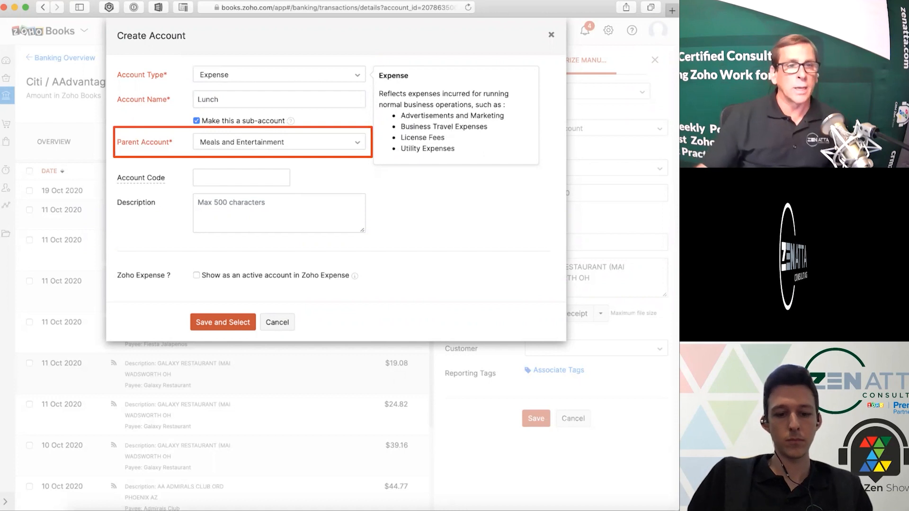
key(Right)
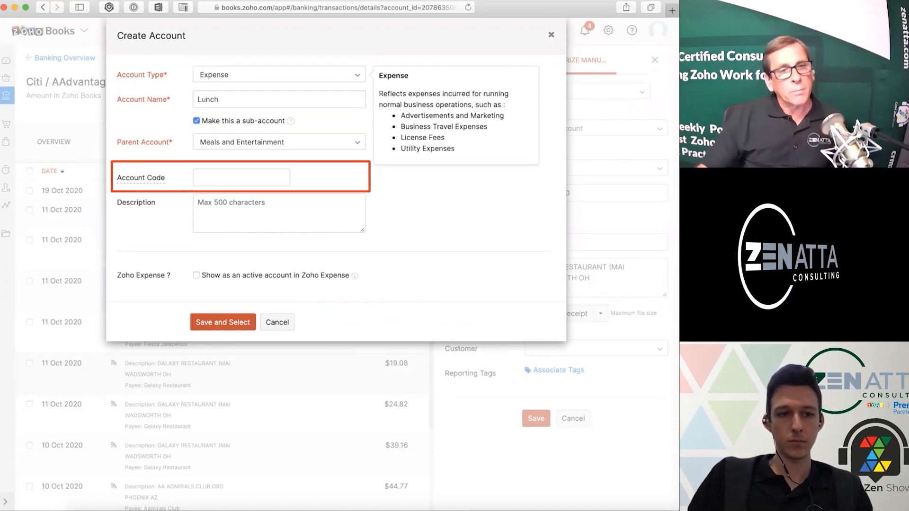
key(Right)
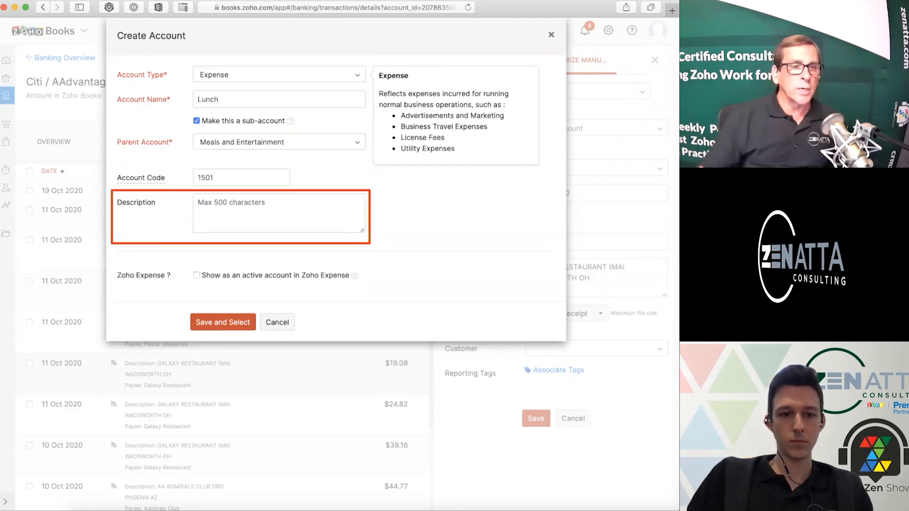
text(Lunch expense.)
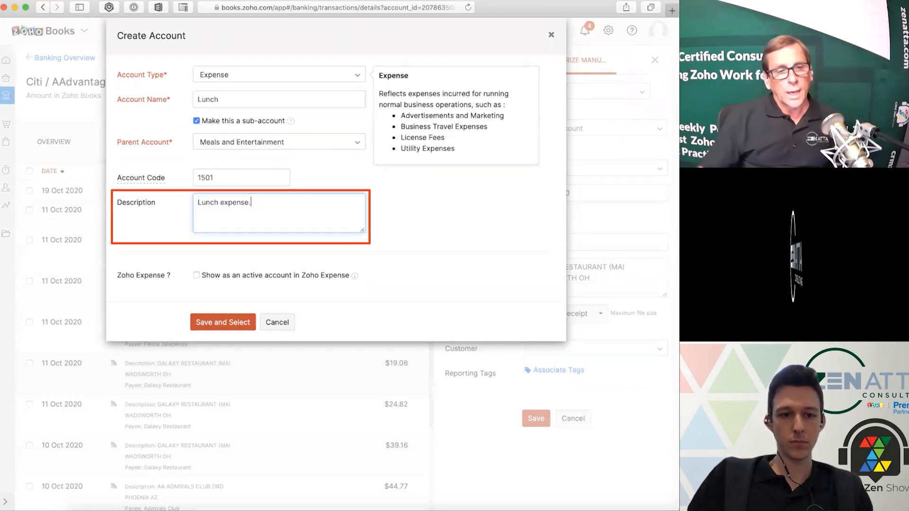
click(197, 275)
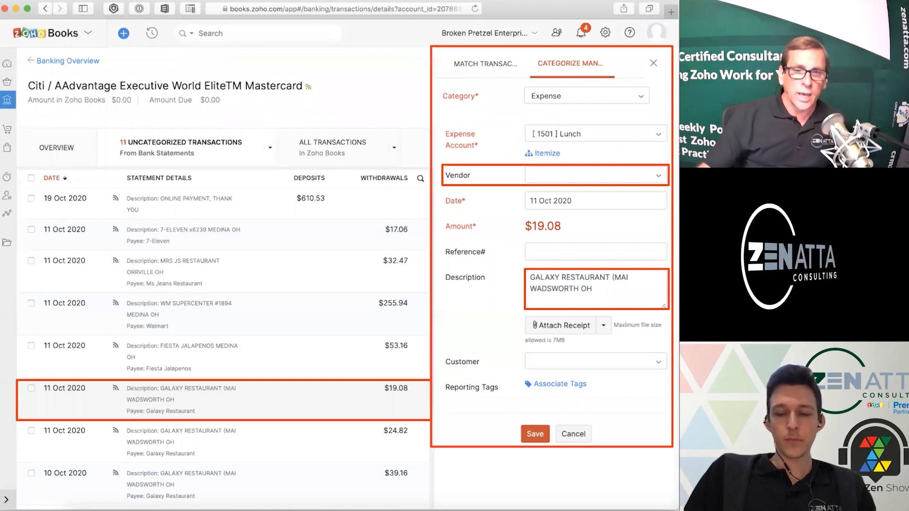
key(Right)
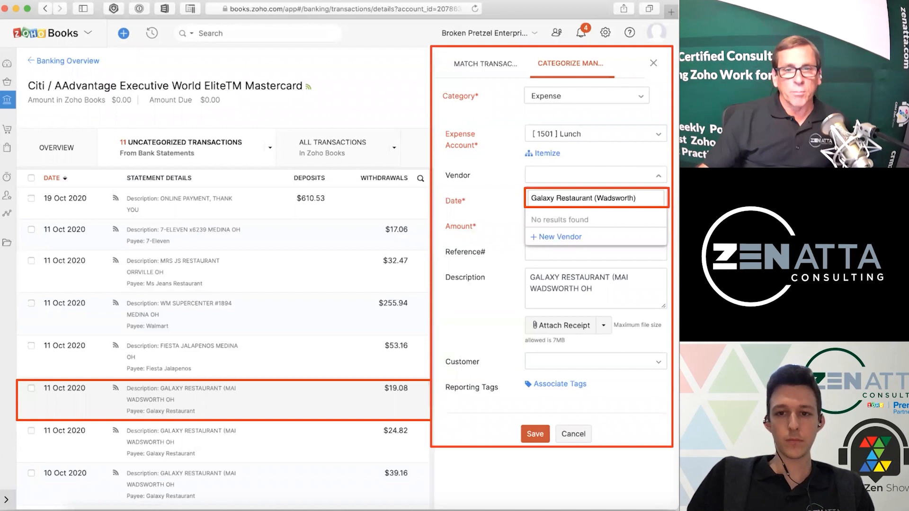
key(Right)
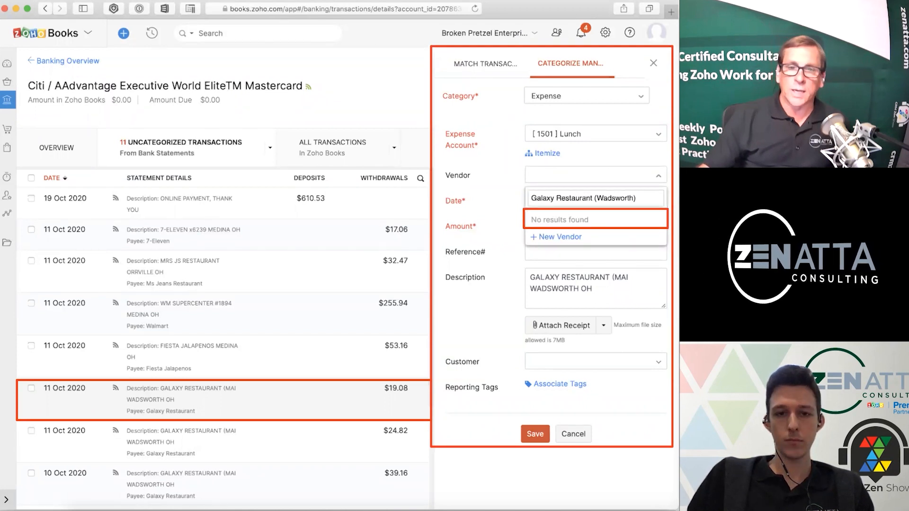
key(Right)
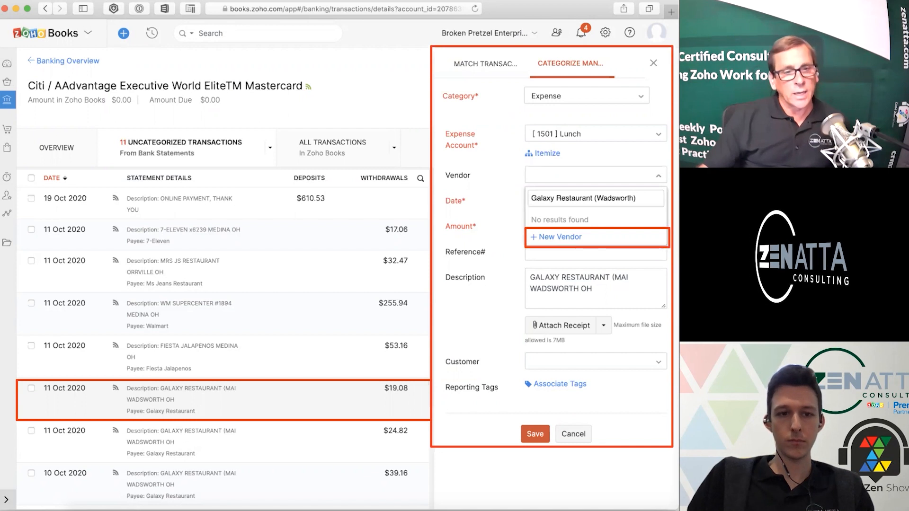
key(Right)
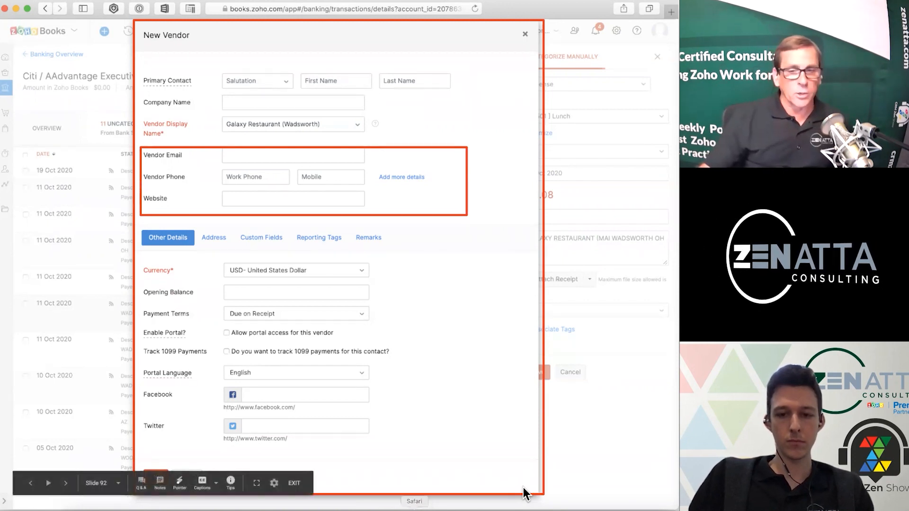
key(Right)
key(Right)
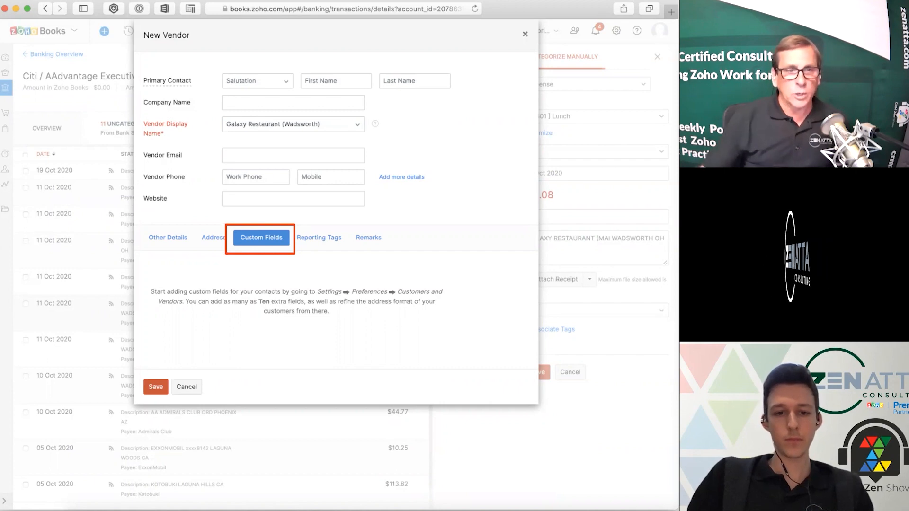
key(Right)
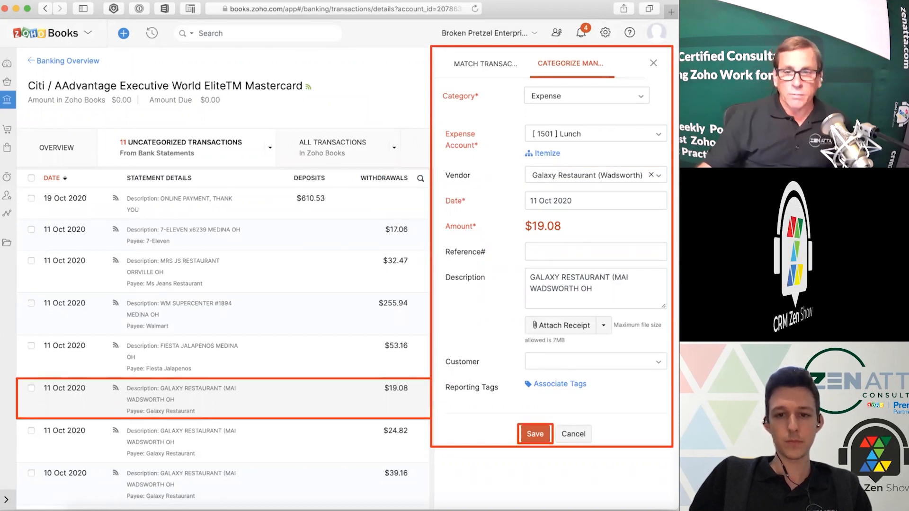
key(Right)
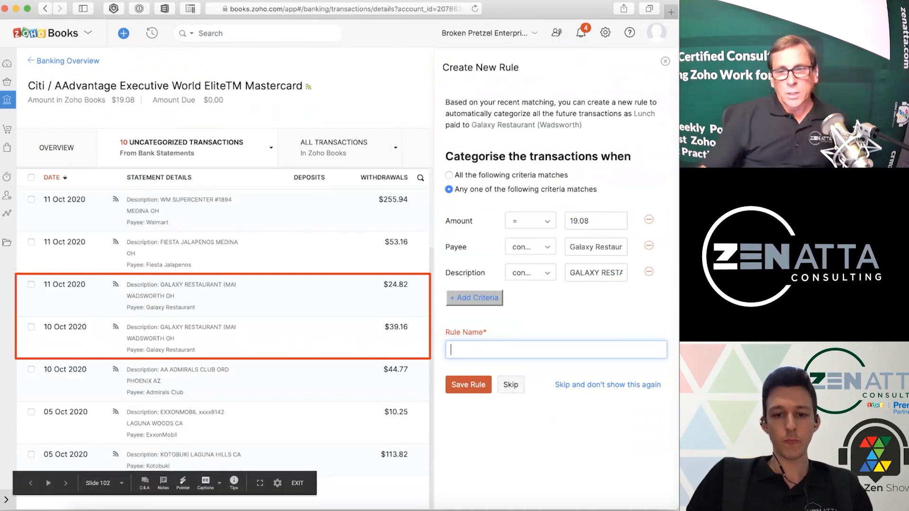
key(Right)
key(Right)
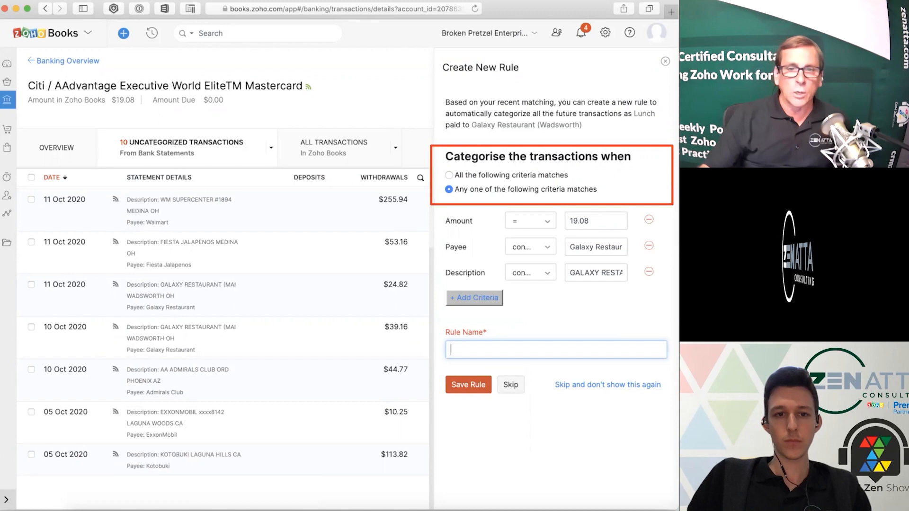
Step: Present the slides that reduce the new rule's criteria to Payee and name it Galaxy Restaurant - Wadsworth OH
key(Right)
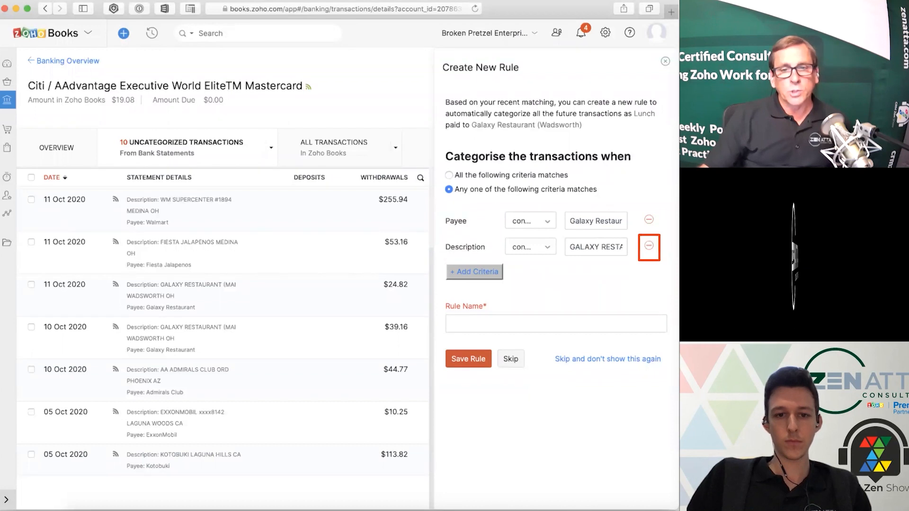
click(649, 246)
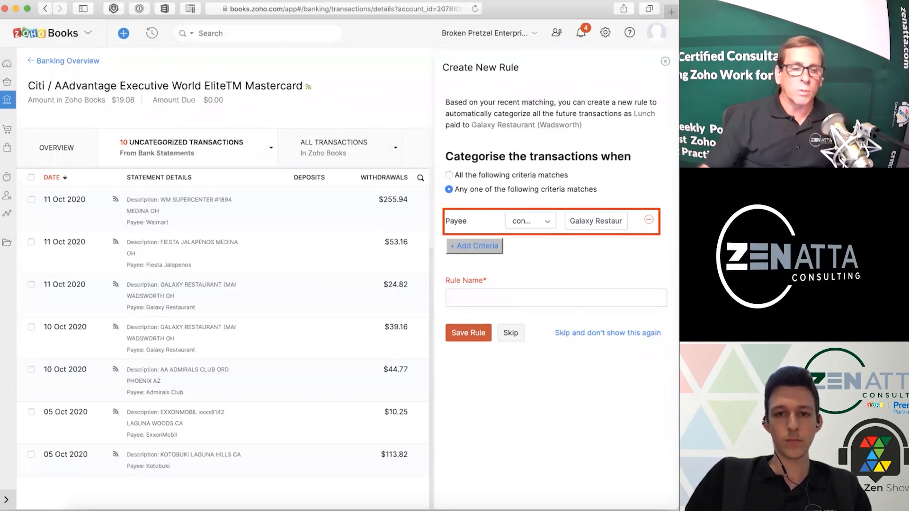
key(Right)
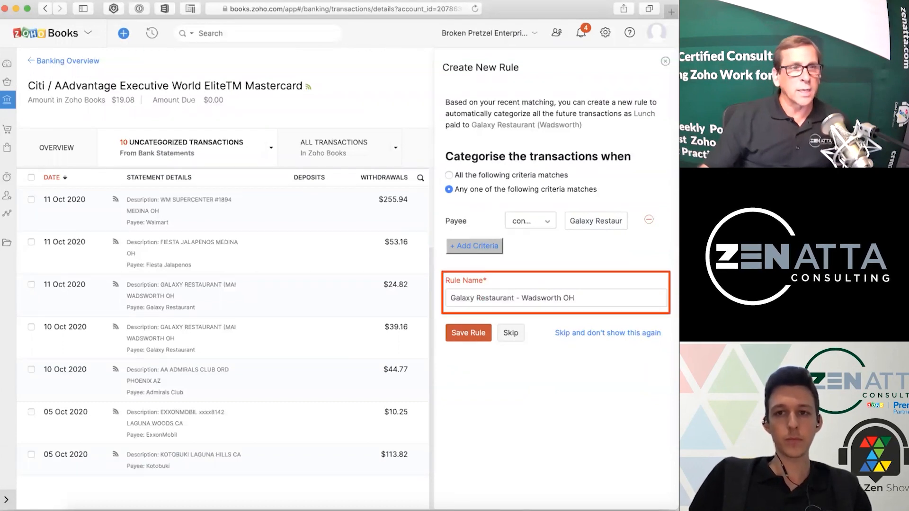
Step: Present the slides on the categorized Lunch expense and the rule applied to the $24.82 Galaxy Restaurant transaction
key(Right)
key(Right)
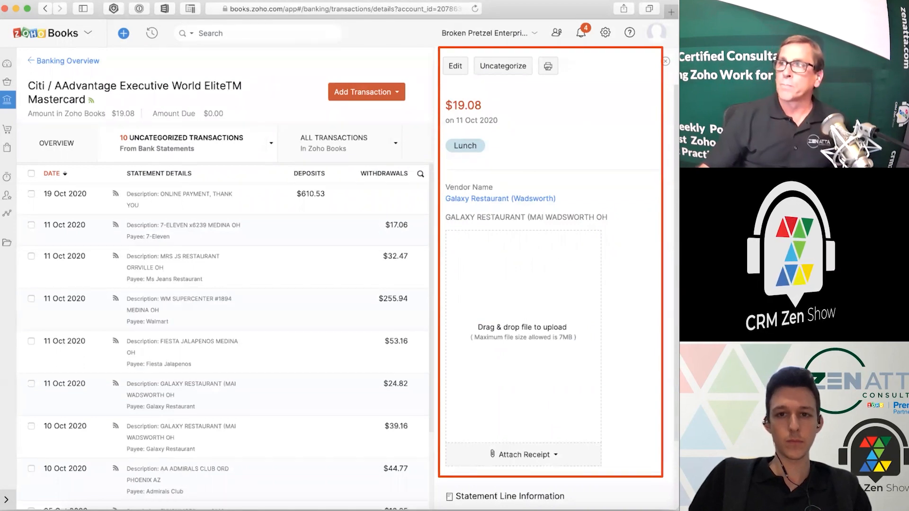
key(Right)
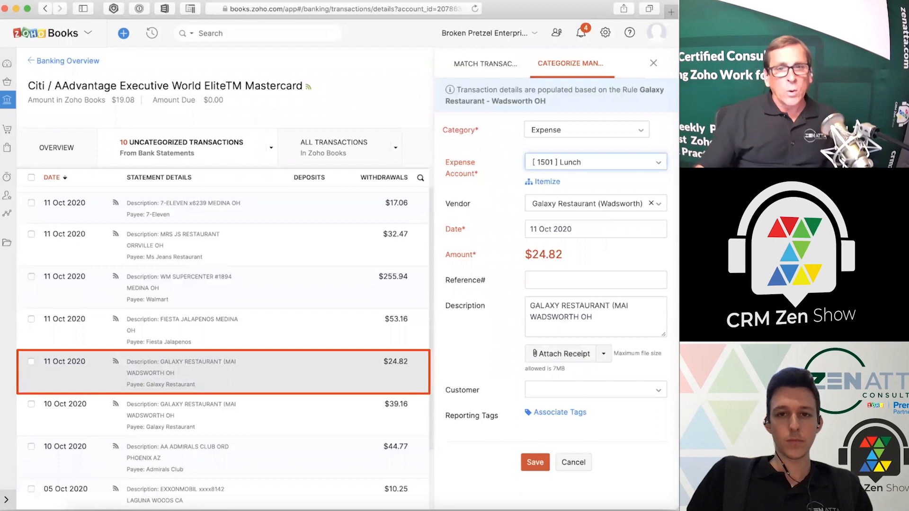
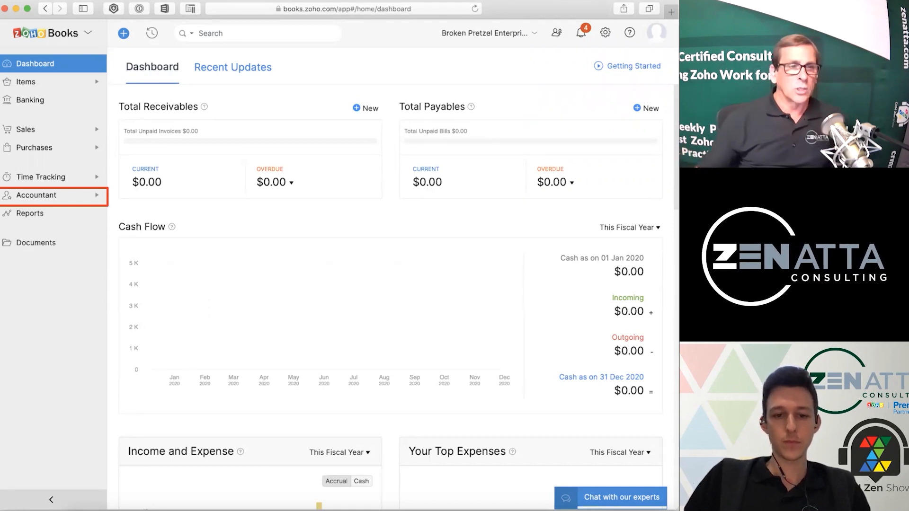
Step: Present the slides on the Chart of Accounts and the account types offered when creating an account
key(Right)
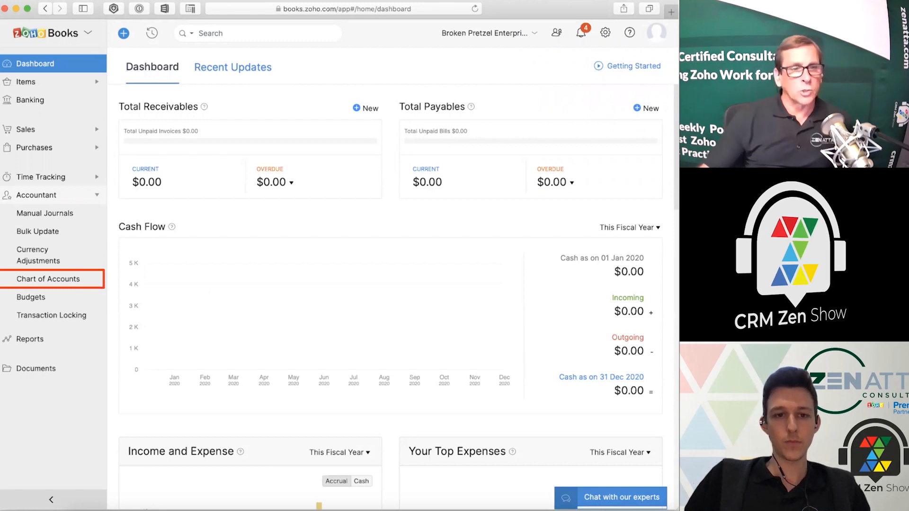
click(48, 280)
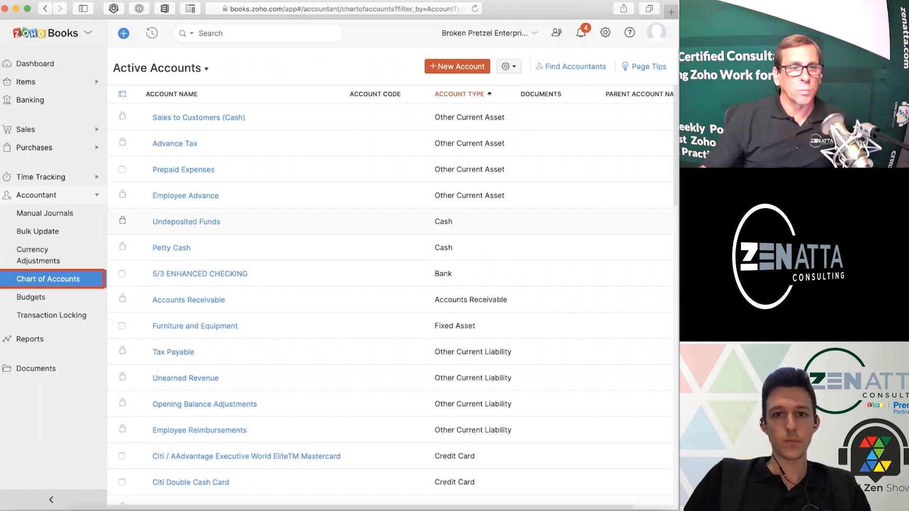
key(Right)
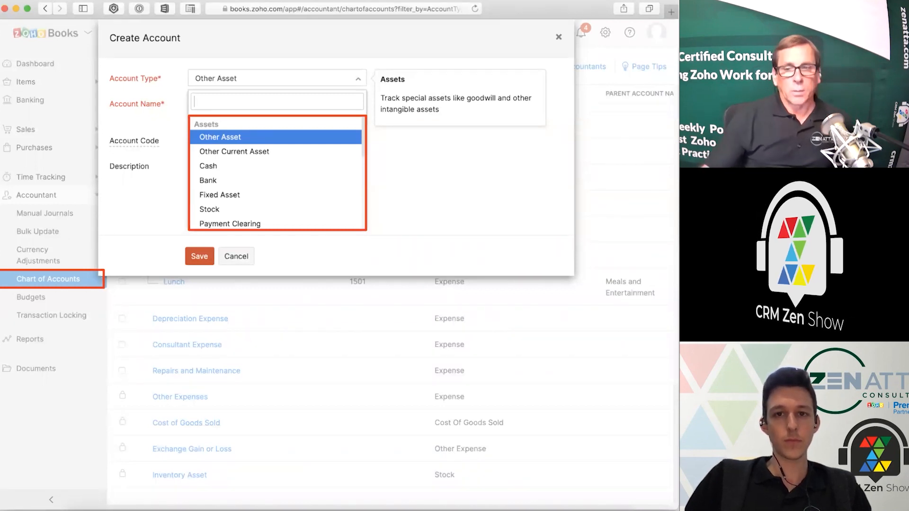
scroll(277, 172, down, 5)
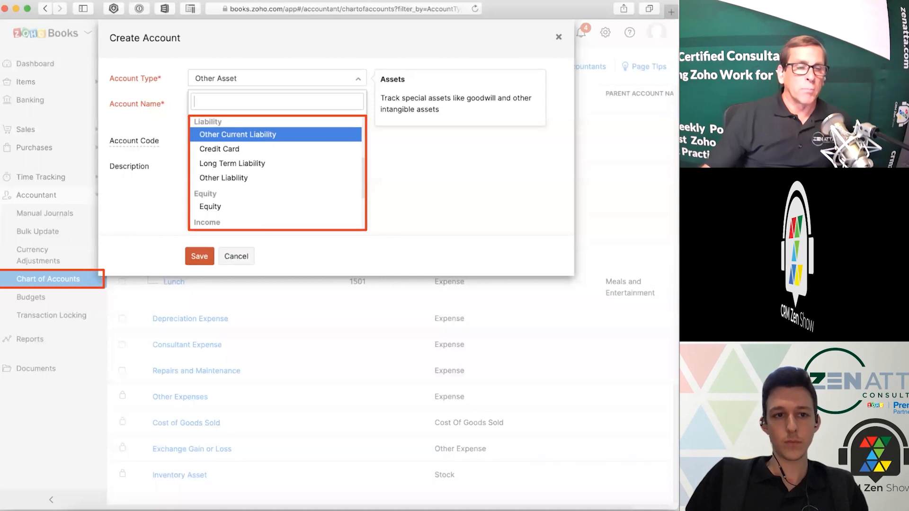
scroll(277, 173, down, 3)
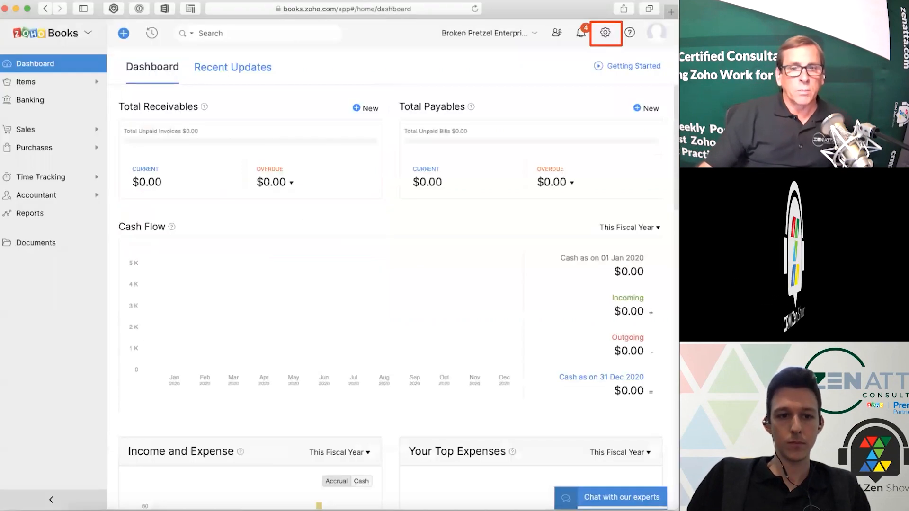
Step: Present the slides on the Online Payments settings, covering customer payment gateways and vendor payments
key(Right)
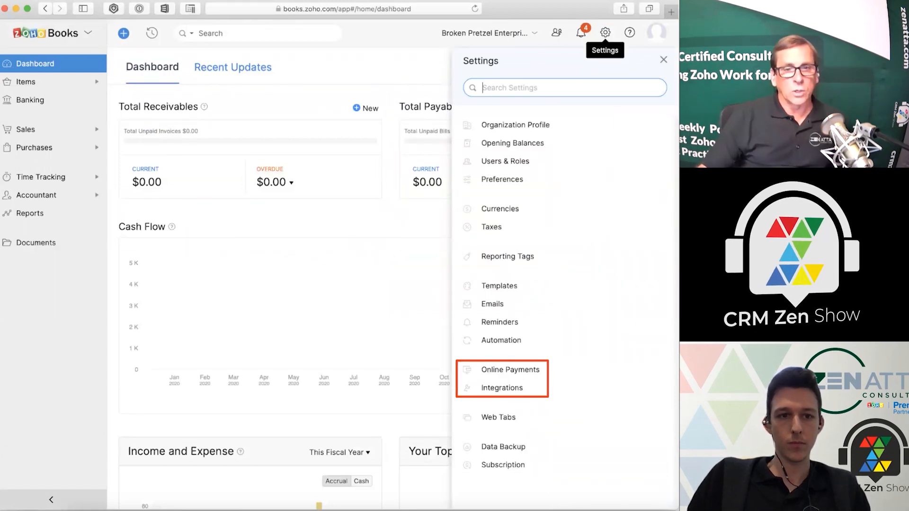
key(Right)
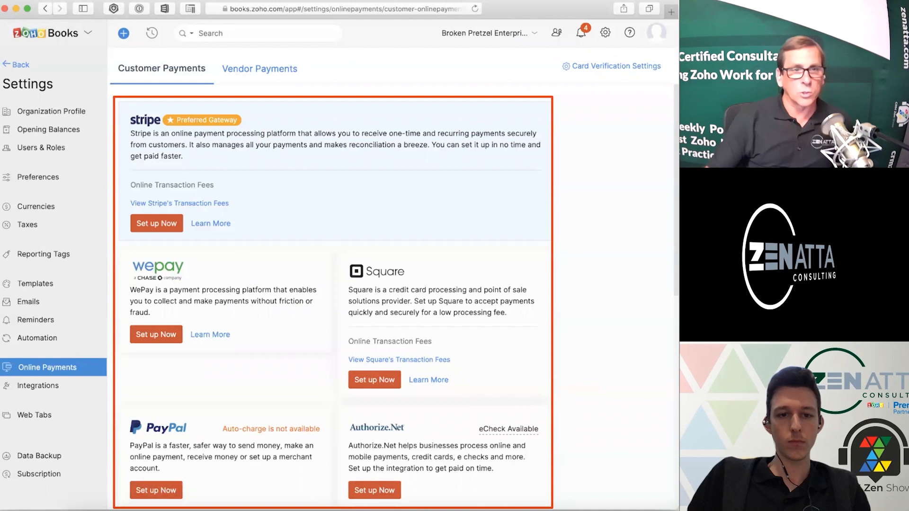
scroll(333, 284, down, 10)
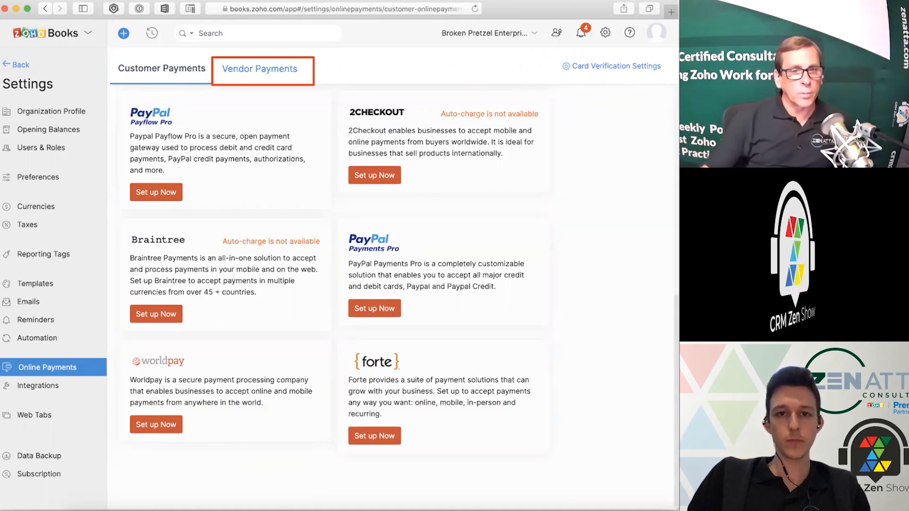
click(260, 69)
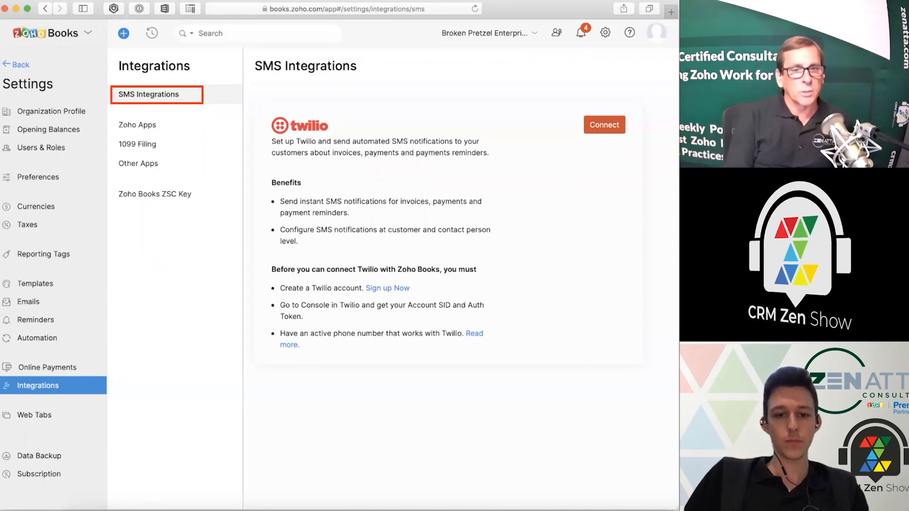
Step: Present the integration slides for Zoho Apps, ending on the 1099 Filing integrations
key(Right)
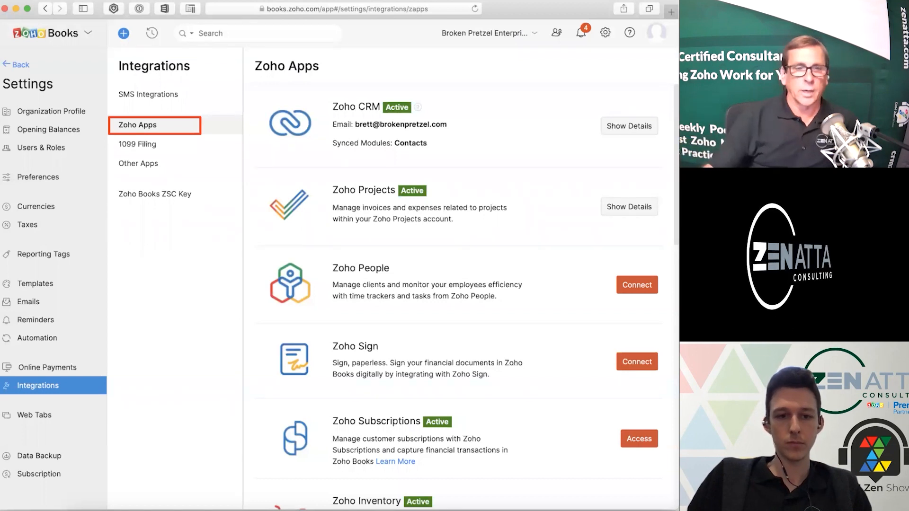
key(Right)
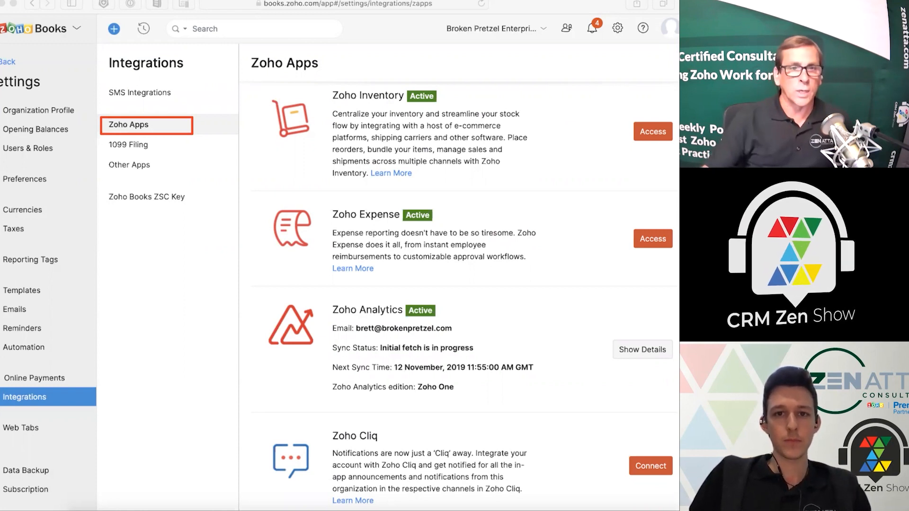
key(Right)
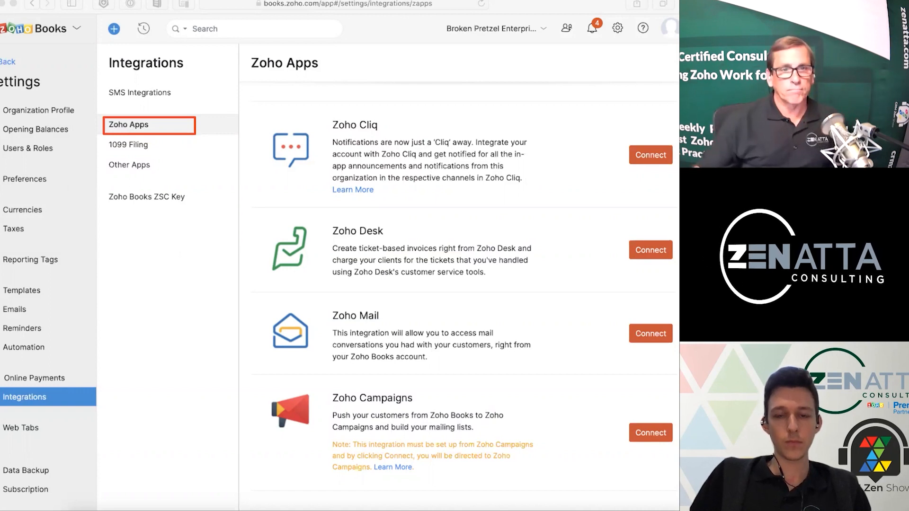
key(Right)
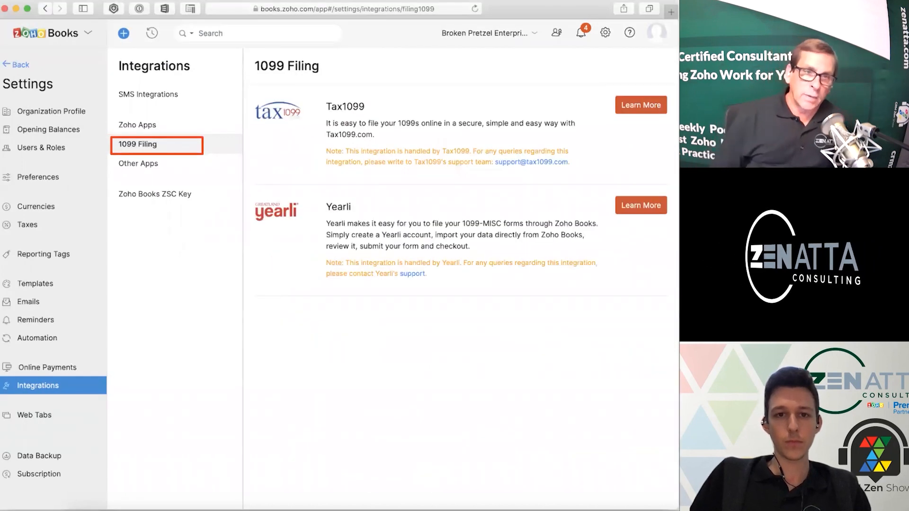